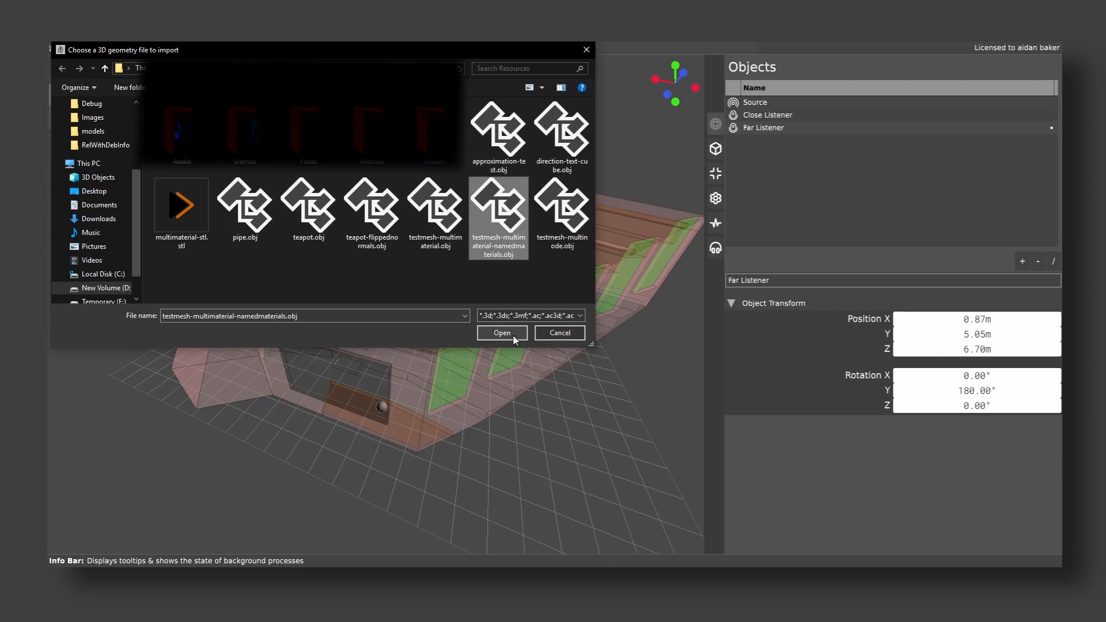
# Import testmesh-multimaterial-namedmaterials.obj and auto-create its acoustic materials from the stored geometry information.
pyautogui.click(502, 333)
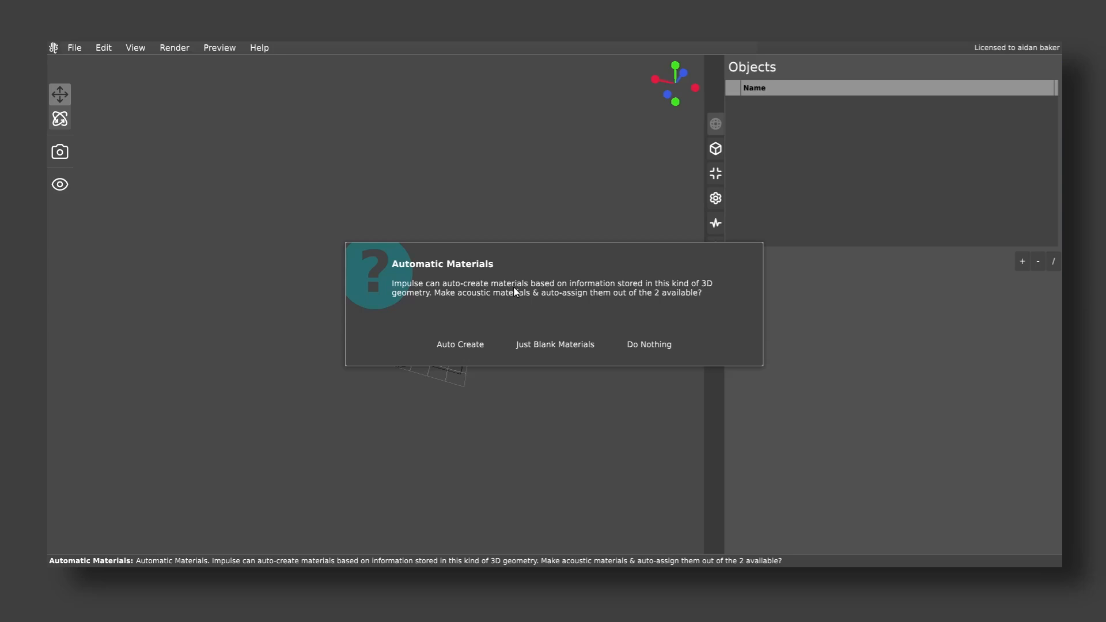
pyautogui.moveTo(514, 291); pyautogui.dragTo(412, 225)
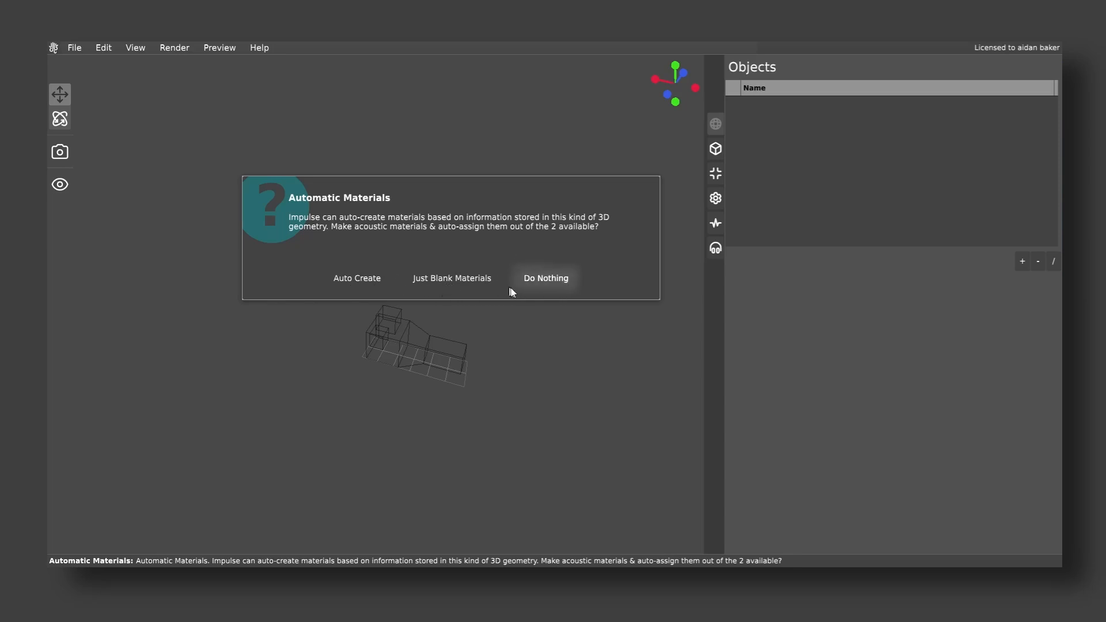
pyautogui.click(353, 281)
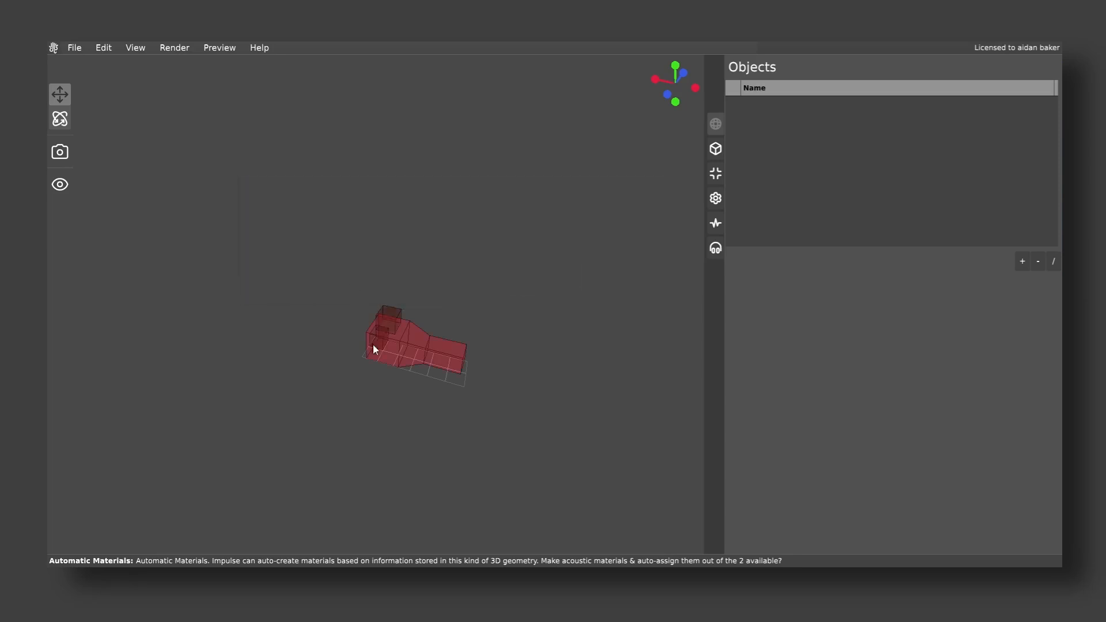
# Display the acoustic materials of the imported mesh and set material selection to polygon mode.
pyautogui.scroll(1, 374, 347)
pyautogui.moveTo(400, 370); pyautogui.dragTo(404, 340, button='middle')
pyautogui.scroll(10, 419, 350)
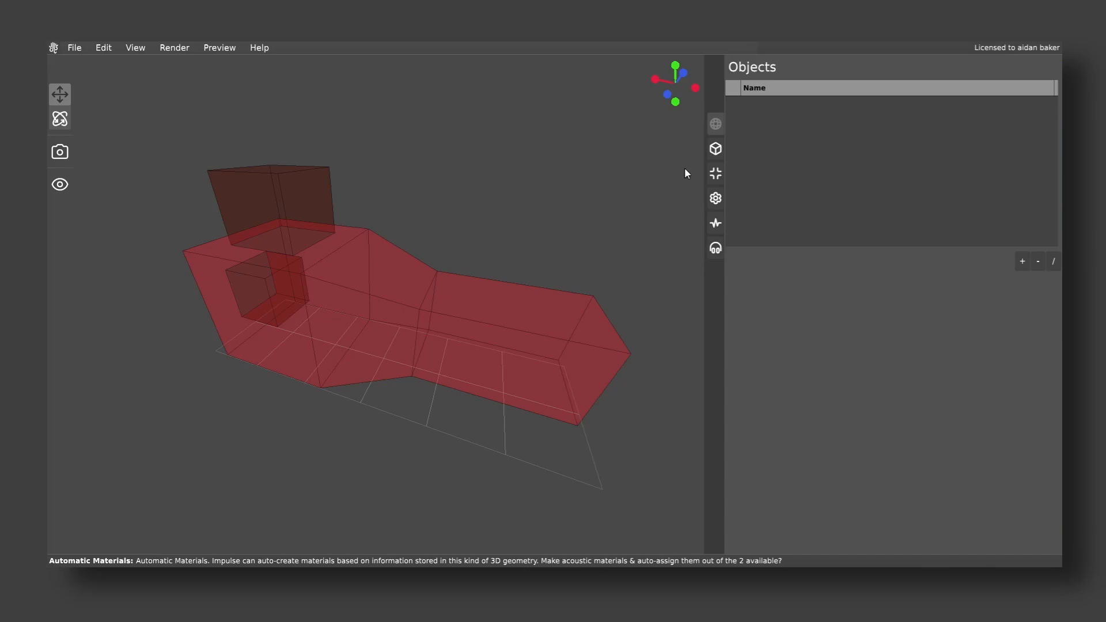
pyautogui.click(715, 150)
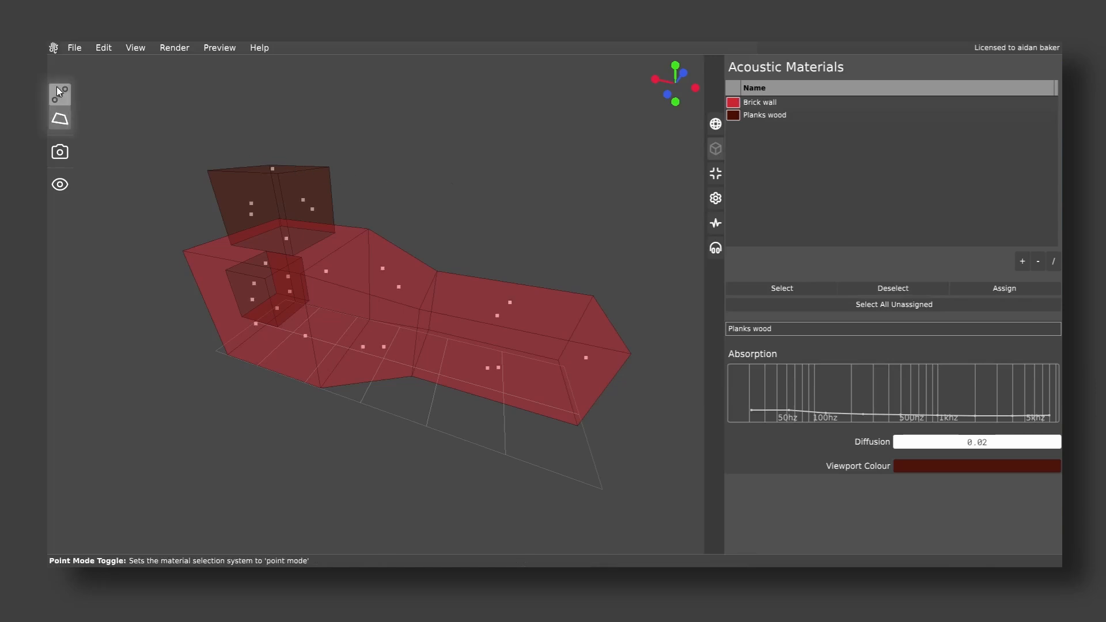
pyautogui.click(63, 120)
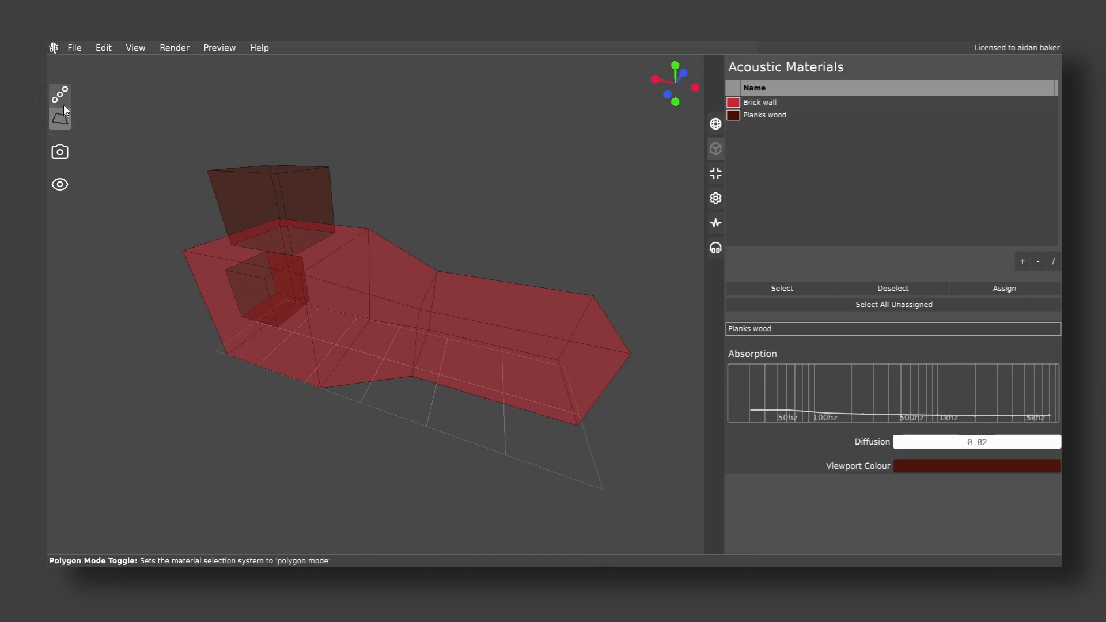
pyautogui.click(63, 96)
pyautogui.click(61, 119)
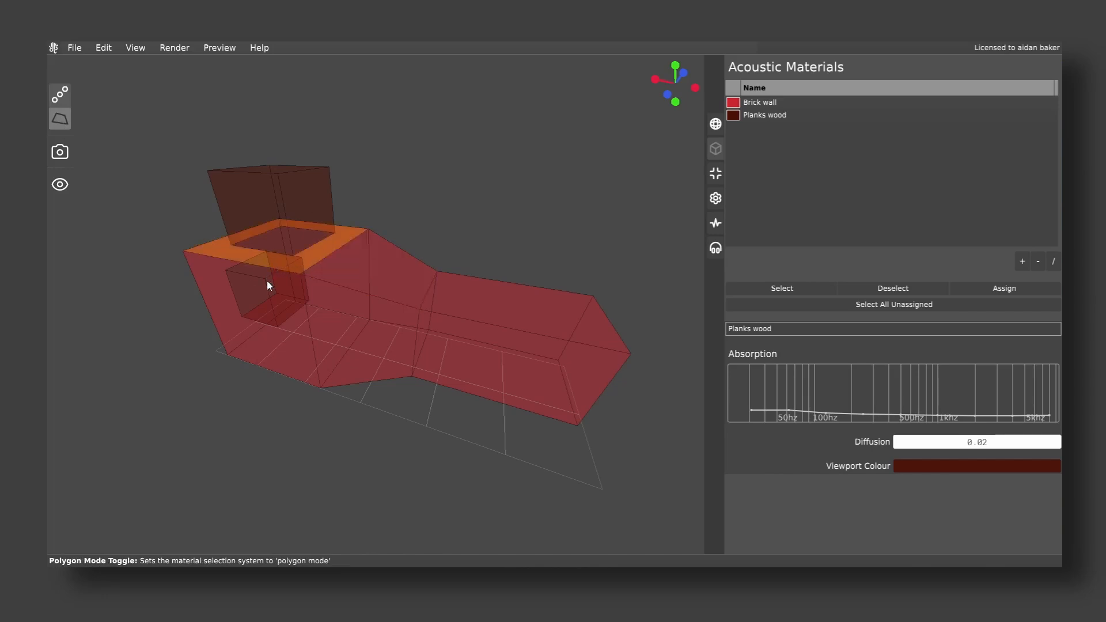
# Select the faces along the long room body and assign the Planks wood material to them.
pyautogui.moveTo(256, 299); pyautogui.dragTo(336, 323, button='middle')
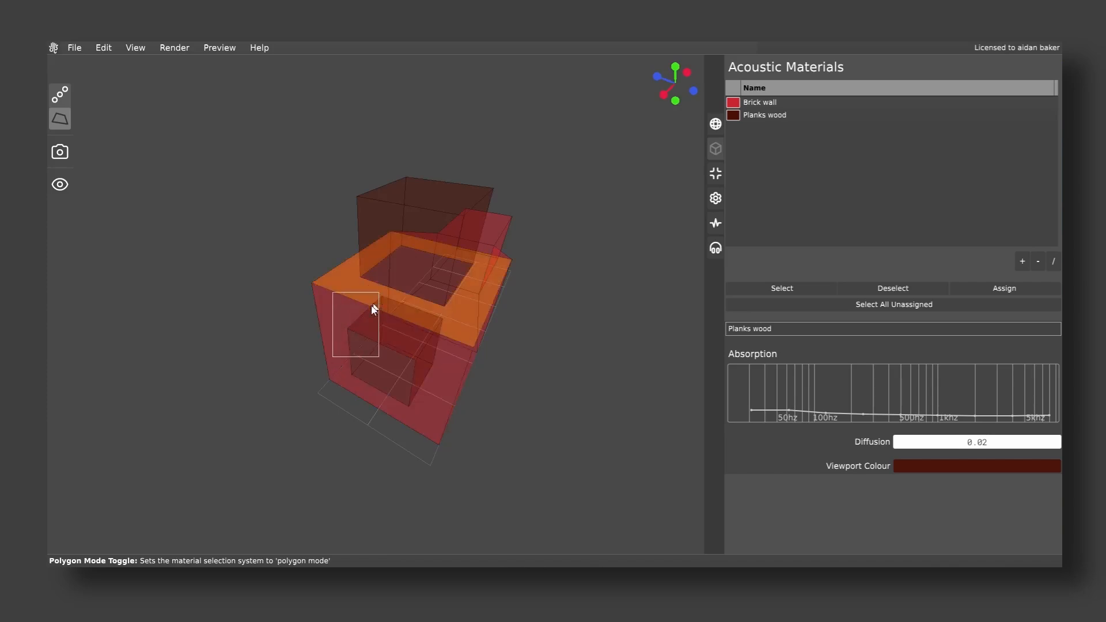
pyautogui.moveTo(372, 306); pyautogui.dragTo(383, 339, button='middle')
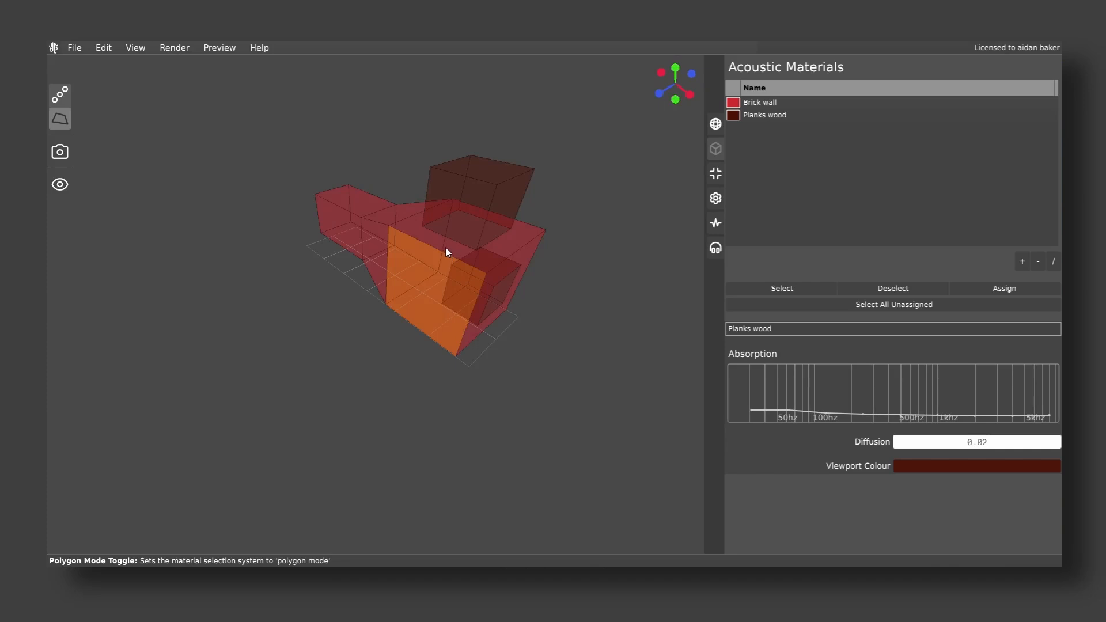
pyautogui.moveTo(447, 252); pyautogui.dragTo(267, 359, button='middle')
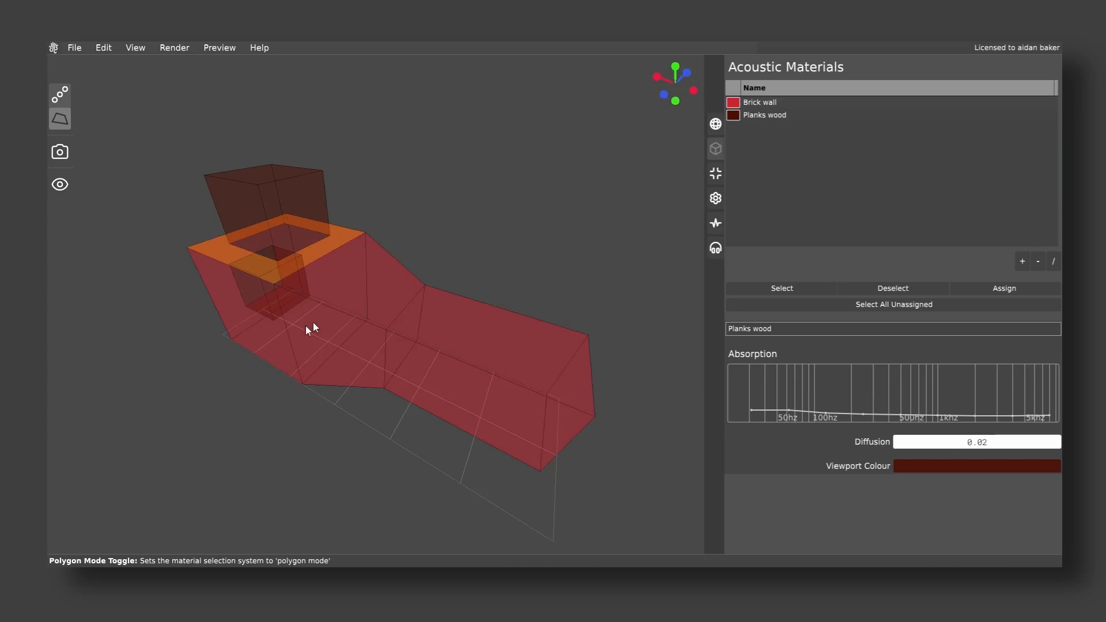
pyautogui.click(348, 289)
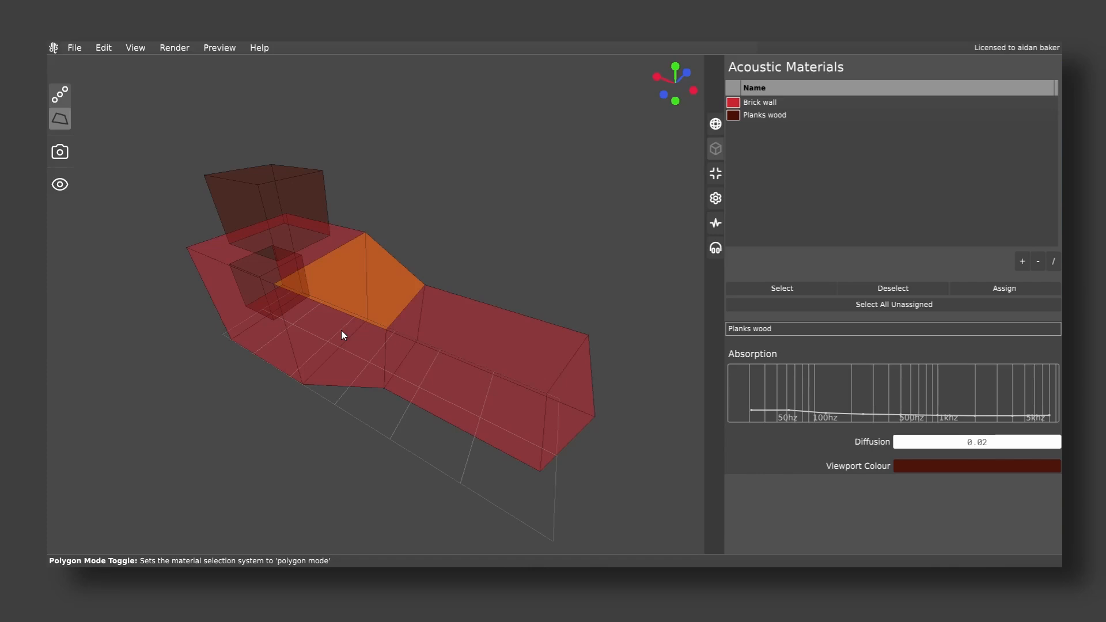
pyautogui.click(252, 265)
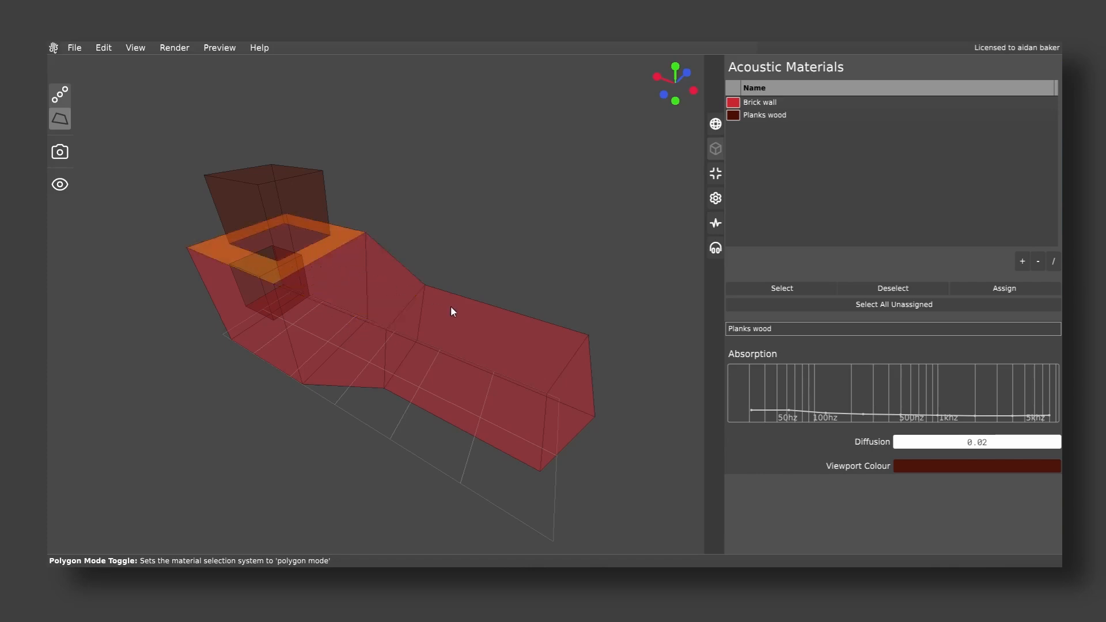
pyautogui.moveTo(396, 294)
pyautogui.mouseDown()
pyautogui.moveTo(444, 369)
pyautogui.moveTo(309, 348)
pyautogui.moveTo(282, 363)
pyautogui.mouseUp()
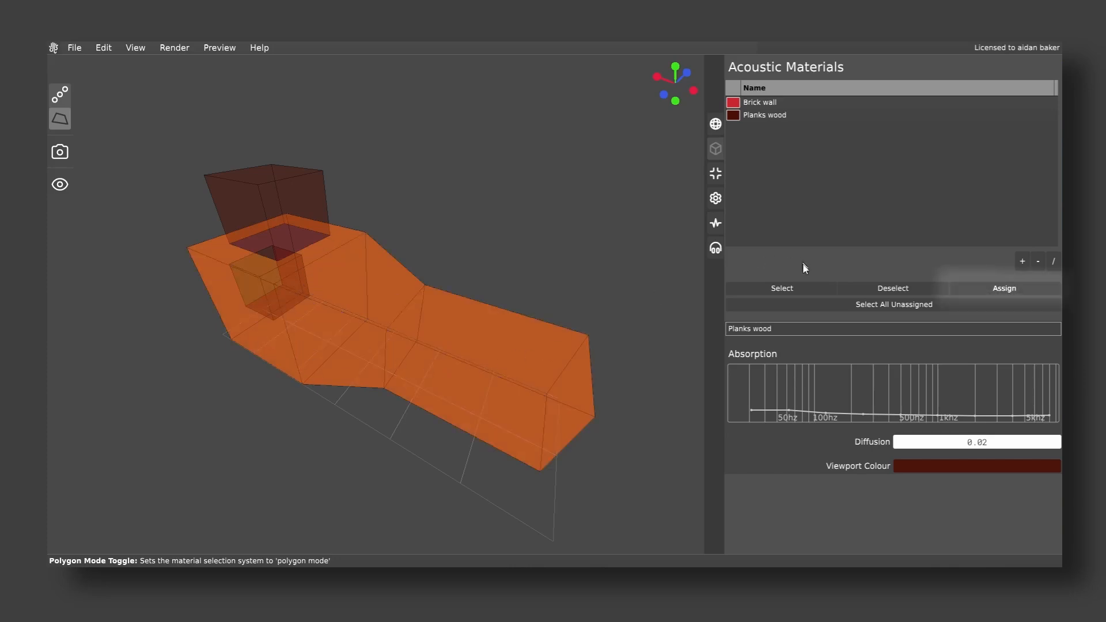
pyautogui.click(1023, 290)
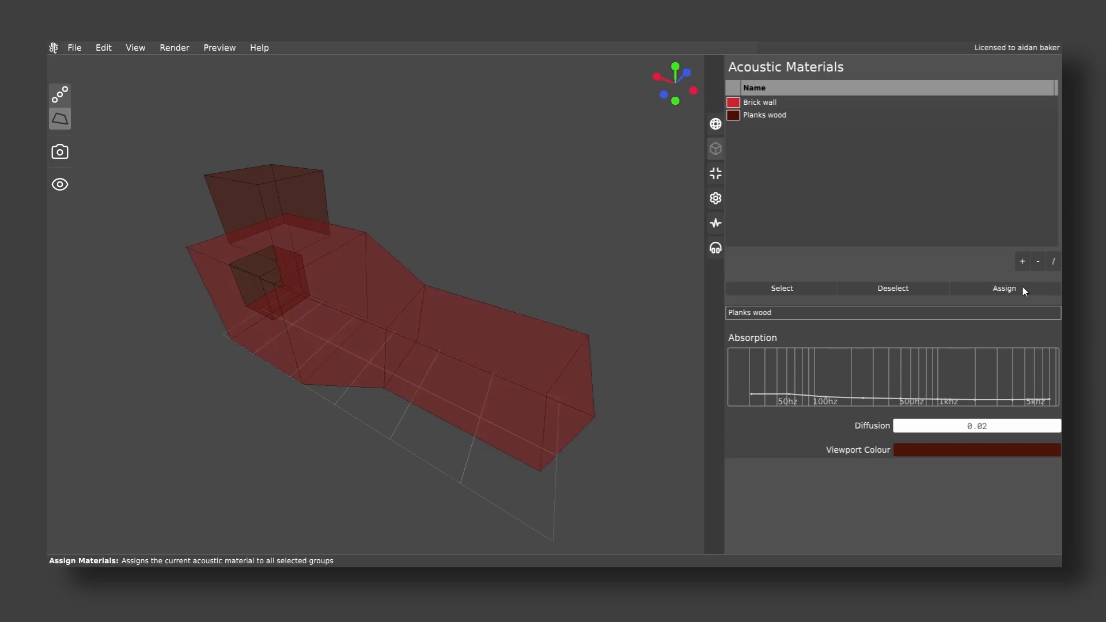
# Select the sloped top face between the wide and narrow sections, then invert the selection twice.
pyautogui.moveTo(546, 346); pyautogui.dragTo(396, 356, button='middle')
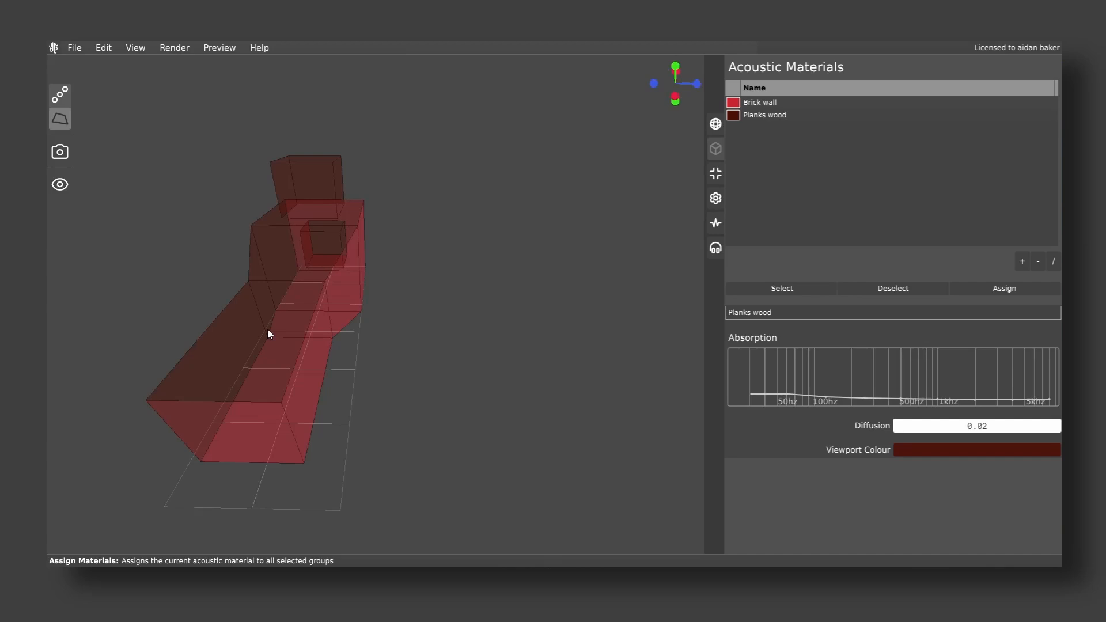
pyautogui.moveTo(271, 346); pyautogui.dragTo(370, 294, button='middle')
pyautogui.click(342, 321)
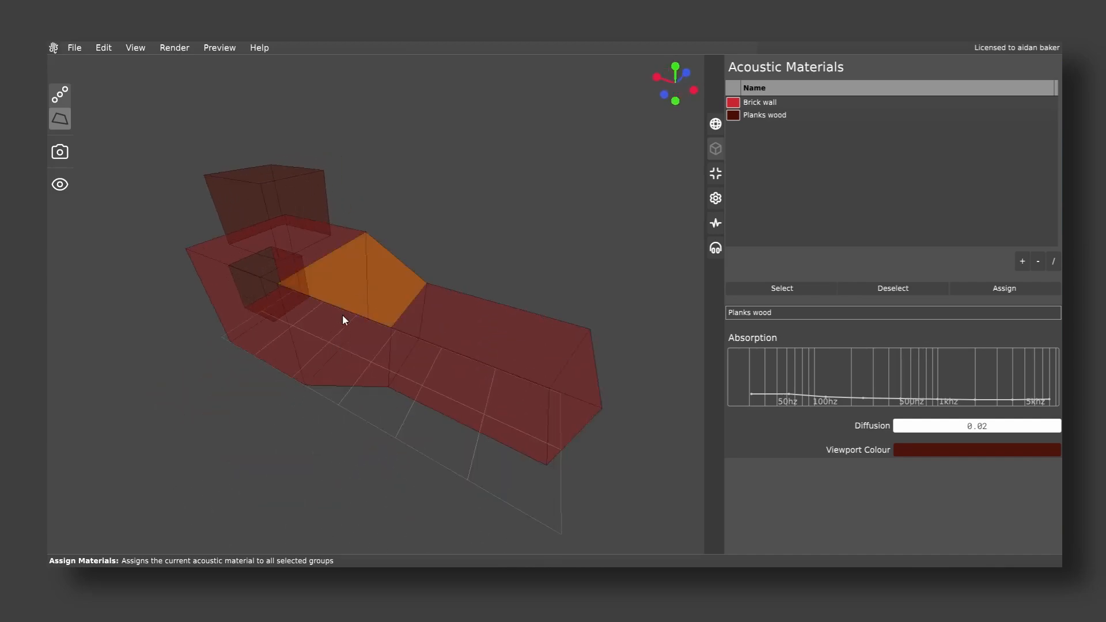
pyautogui.hotkey('ctrl', 'i')
pyautogui.hotkey('ctrl', 'i')
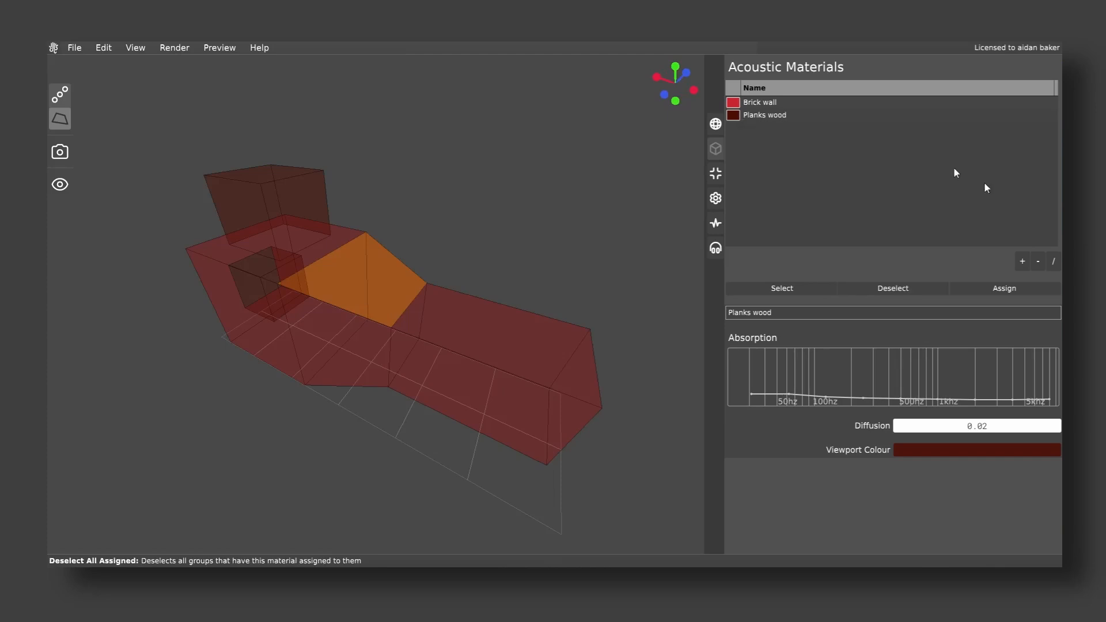
# Delete the Planks wood material and assign Brick wall to all unassigned faces.
pyautogui.click(1040, 263)
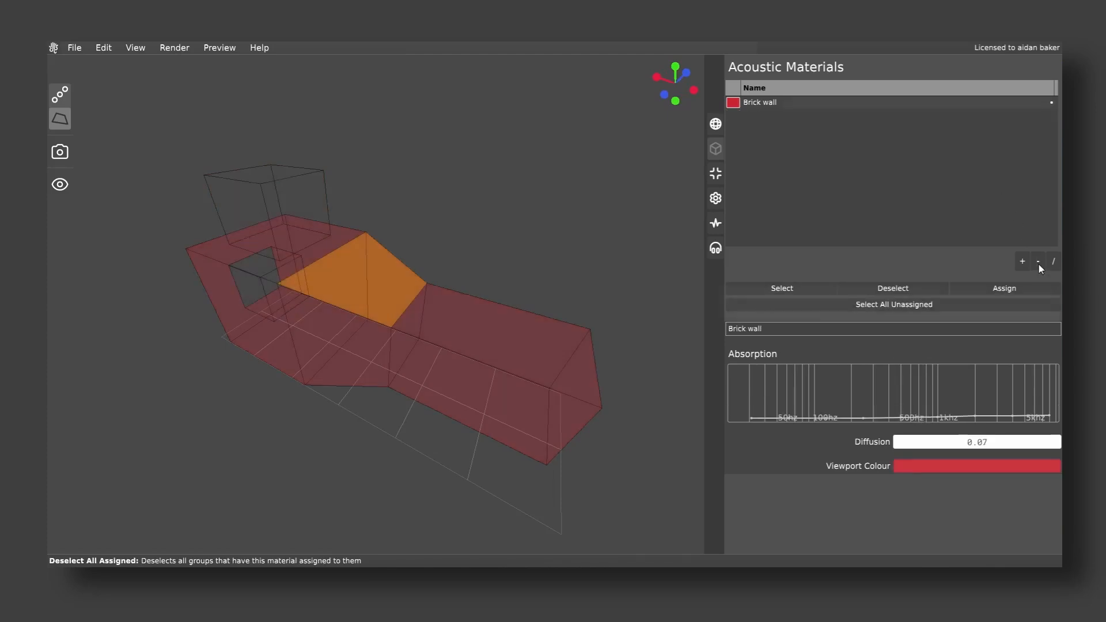
pyautogui.click(895, 304)
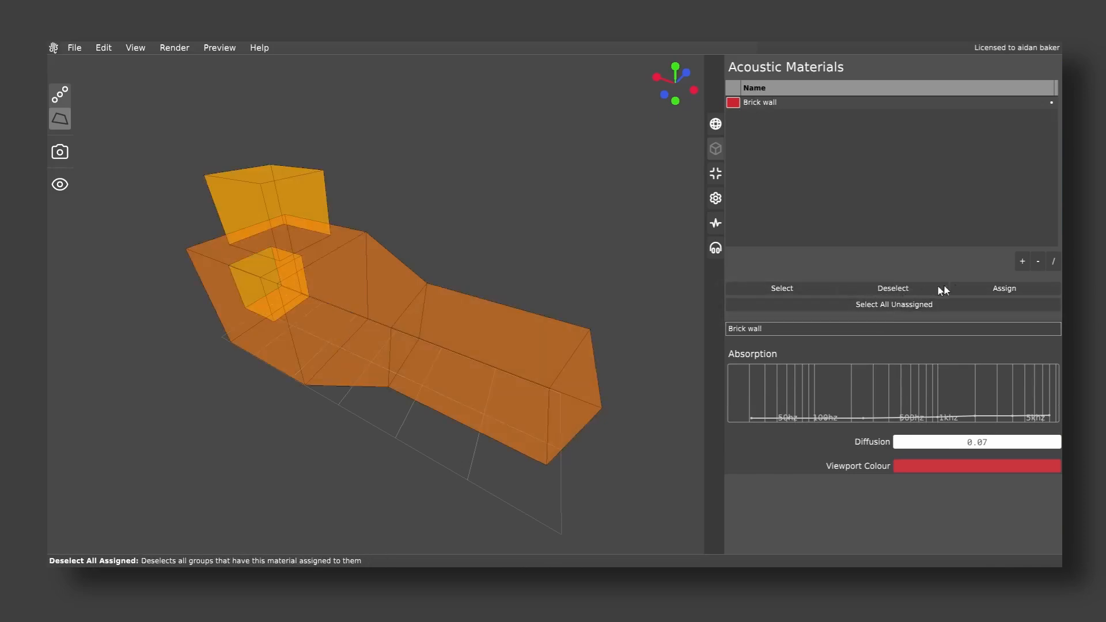
pyautogui.click(973, 285)
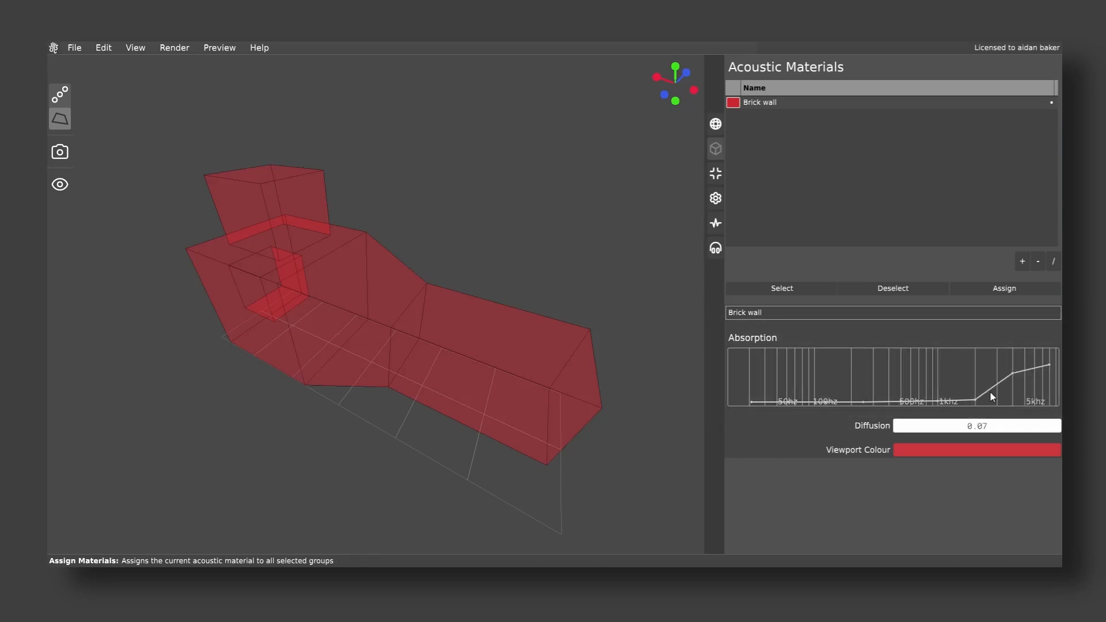
# Reshape the Brick wall absorption curve at the mid and high frequencies and adjust its diffusion.
pyautogui.click(975, 372)
pyautogui.moveTo(942, 398); pyautogui.dragTo(976, 401)
pyautogui.moveTo(945, 362); pyautogui.dragTo(944, 391)
pyautogui.moveTo(1047, 373); pyautogui.dragTo(1049, 402)
pyautogui.moveTo(955, 425)
pyautogui.mouseDown()
pyautogui.moveTo(1064, 424)
pyautogui.moveTo(962, 424)
pyautogui.mouseUp()
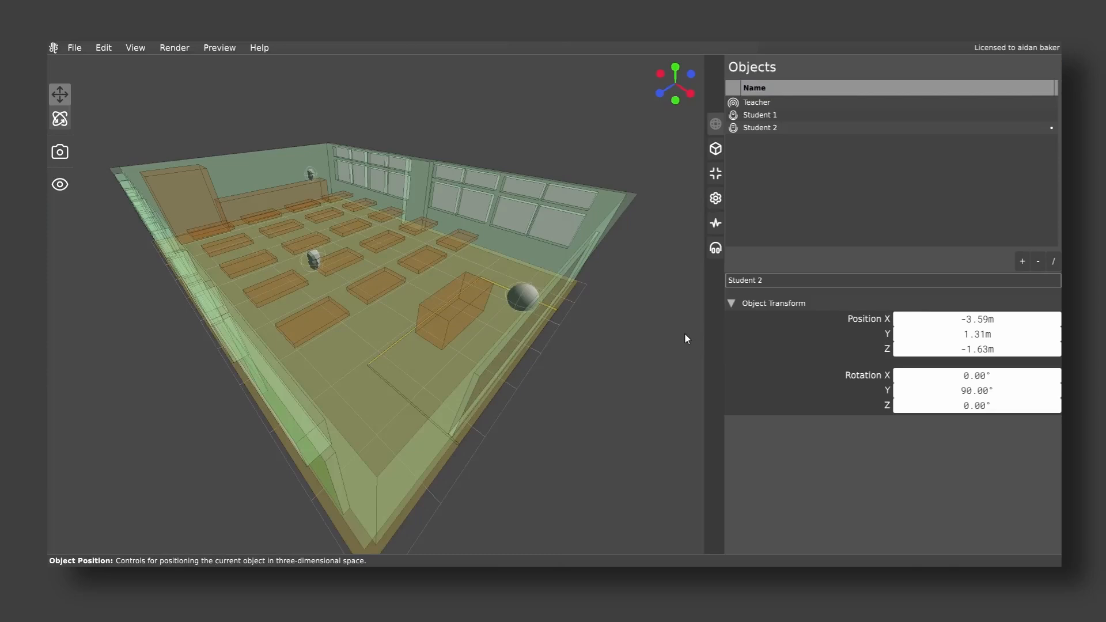
# Run the acoustic simulation of the classroom with Teacher as the source to trace.
pyautogui.click(718, 175)
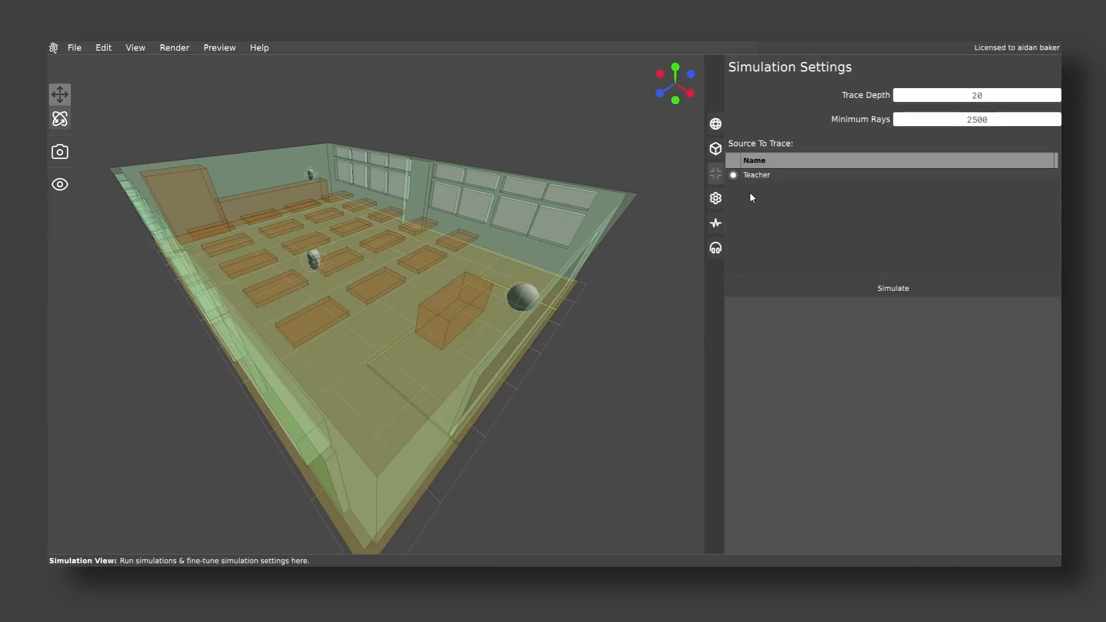
pyautogui.click(806, 289)
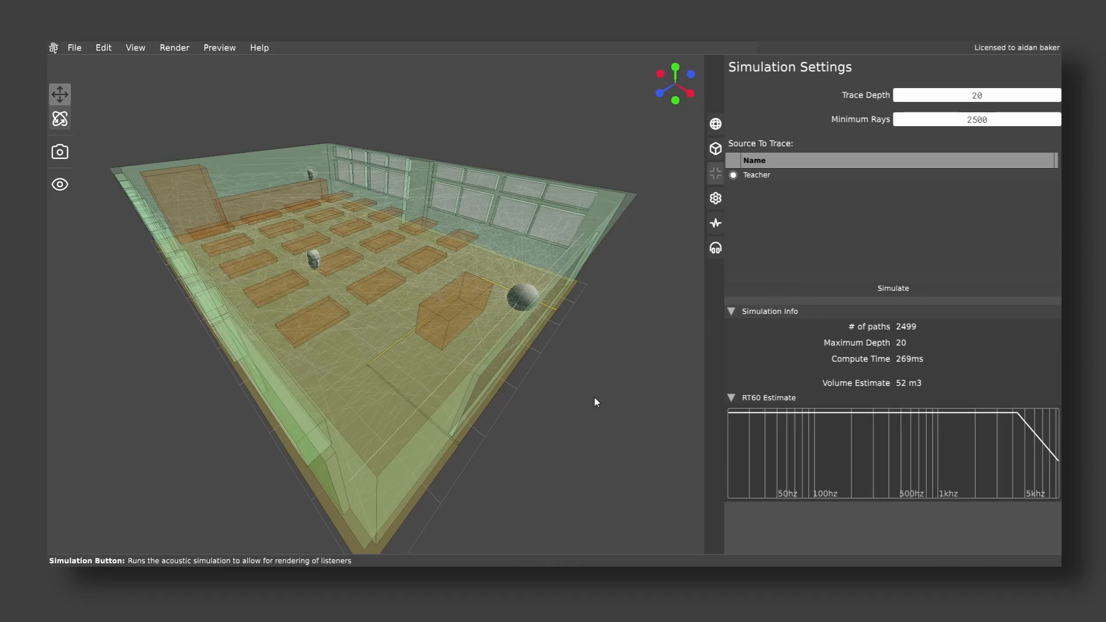
pyautogui.moveTo(595, 397); pyautogui.dragTo(465, 412, button='middle')
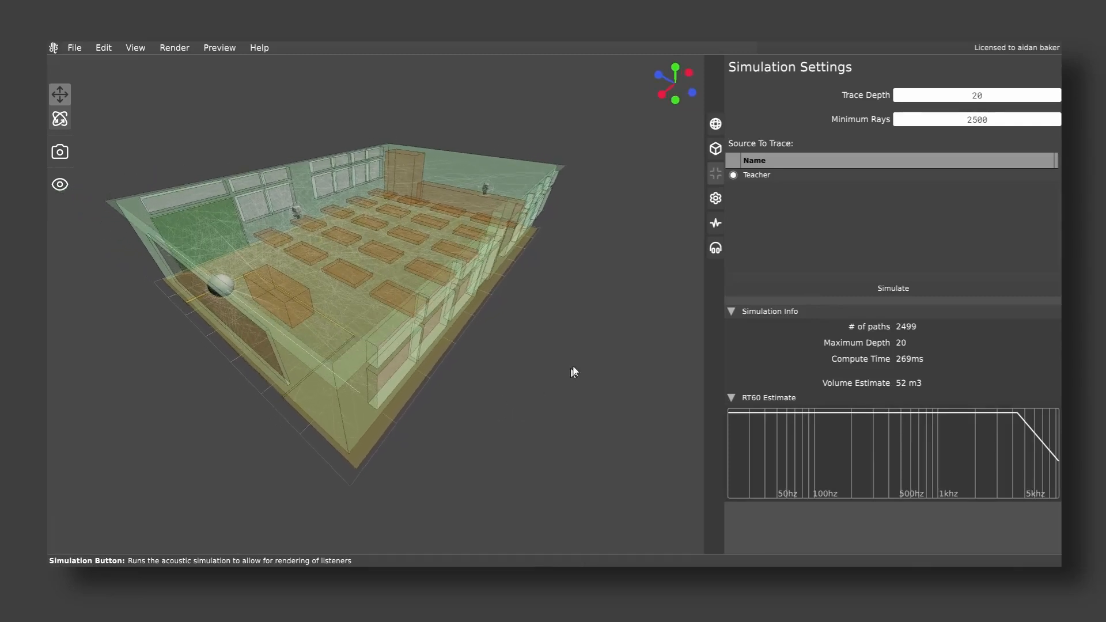
# Check the render settings and the listeners to render, Student 1 and Student 2.
pyautogui.click(715, 197)
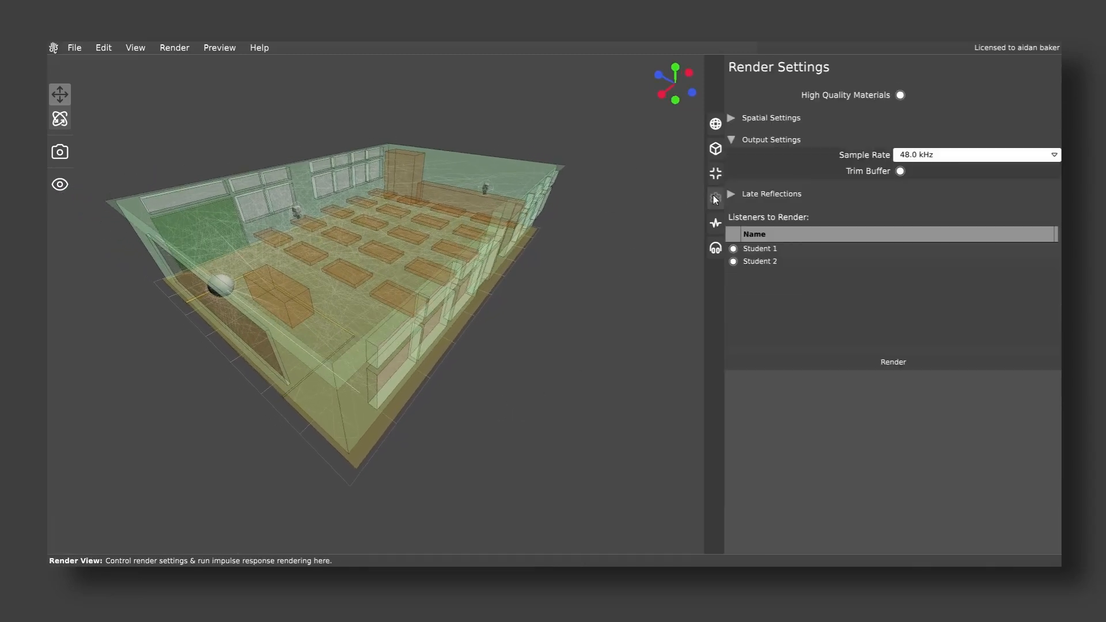
pyautogui.click(734, 262)
pyautogui.click(734, 249)
# Add two new listeners to the classroom's objects.
pyautogui.click(715, 125)
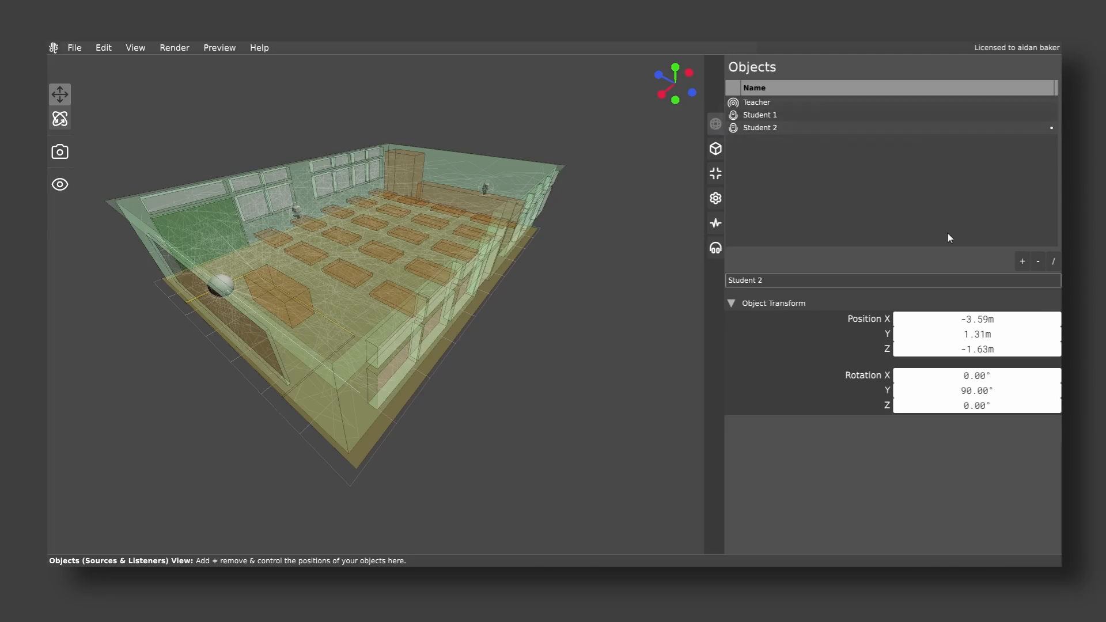
pyautogui.click(1023, 261)
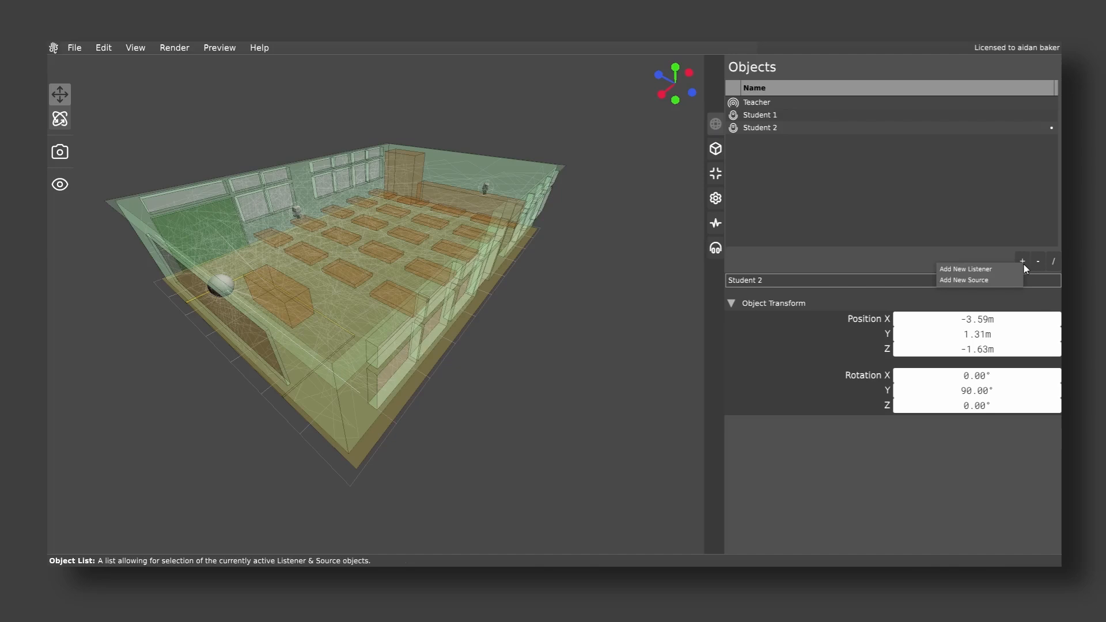
pyautogui.click(989, 270)
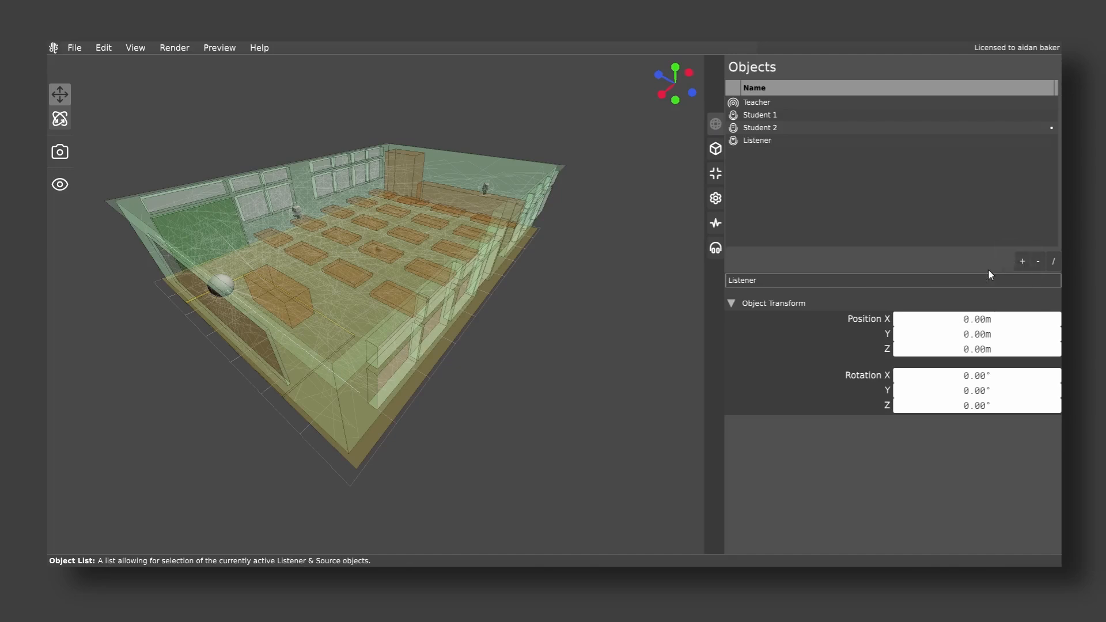
pyautogui.click(1023, 261)
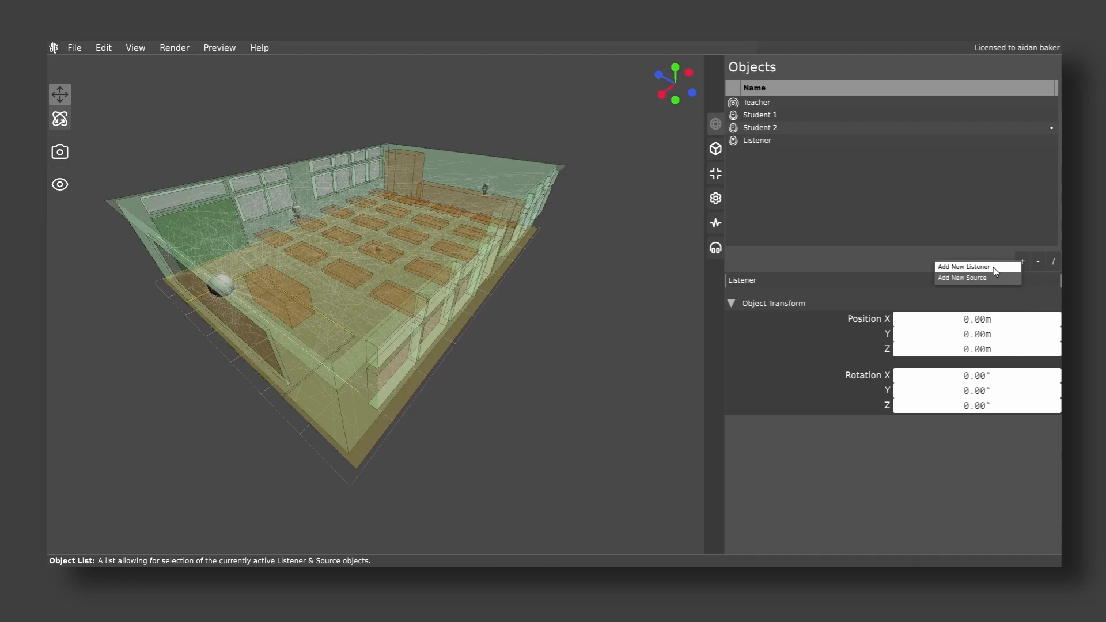
pyautogui.click(996, 269)
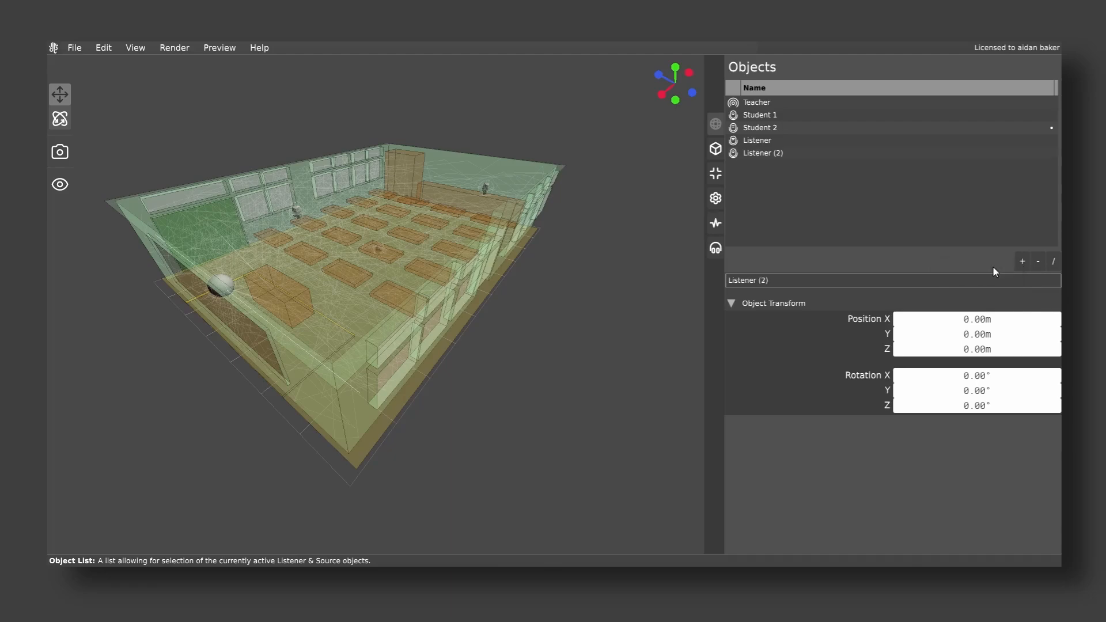
# Raise the first new listener to about 0.91 m and move it across the desks towards the teacher's end.
pyautogui.click(375, 251)
pyautogui.moveTo(382, 214); pyautogui.dragTo(381, 203)
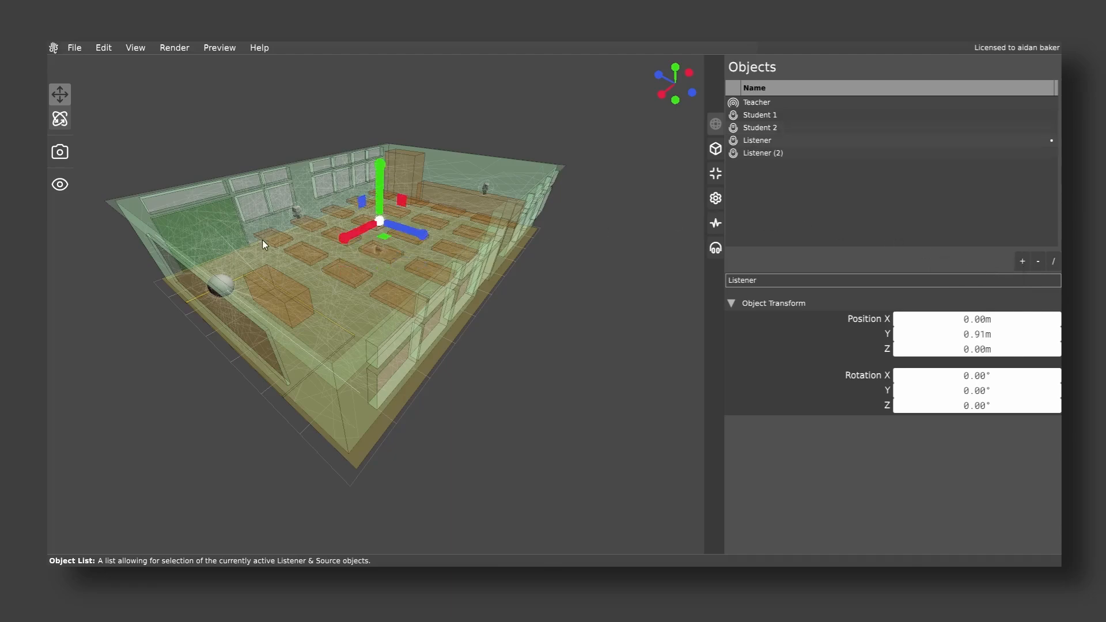
pyautogui.moveTo(261, 239); pyautogui.dragTo(363, 270, button='middle')
pyautogui.scroll(4, 360, 247)
pyautogui.scroll(2, 352, 264)
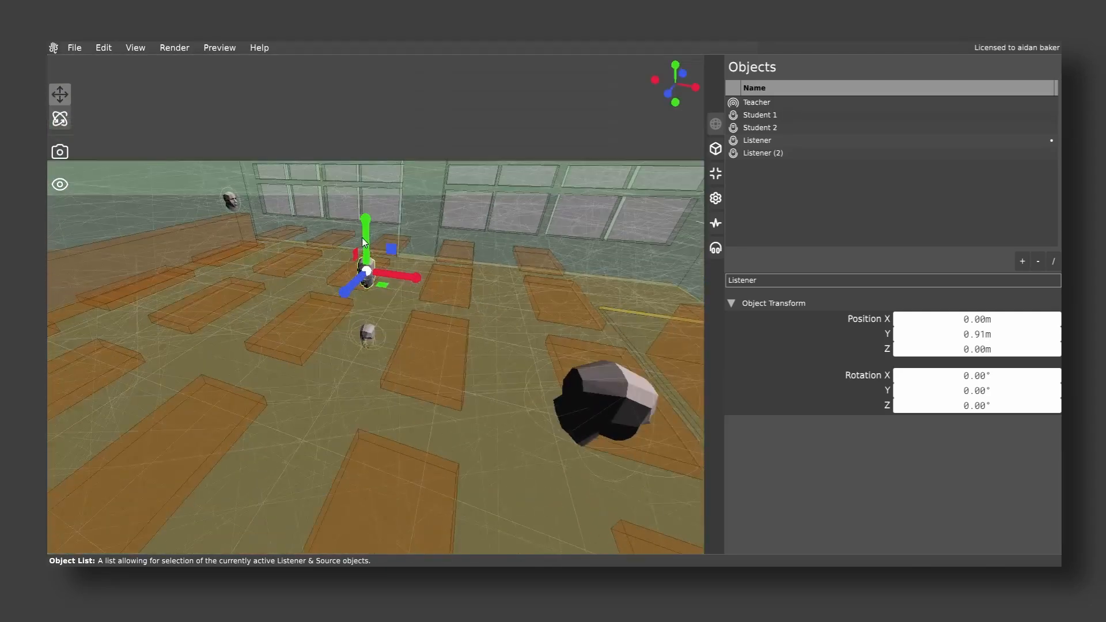
pyautogui.moveTo(366, 242); pyautogui.dragTo(569, 282)
# Move Listener (2) towards the back of the classroom, to about X -2.89 m, Y 1.19 m, Z 1.10 m.
pyautogui.click(373, 336)
pyautogui.moveTo(372, 339); pyautogui.dragTo(60, 271)
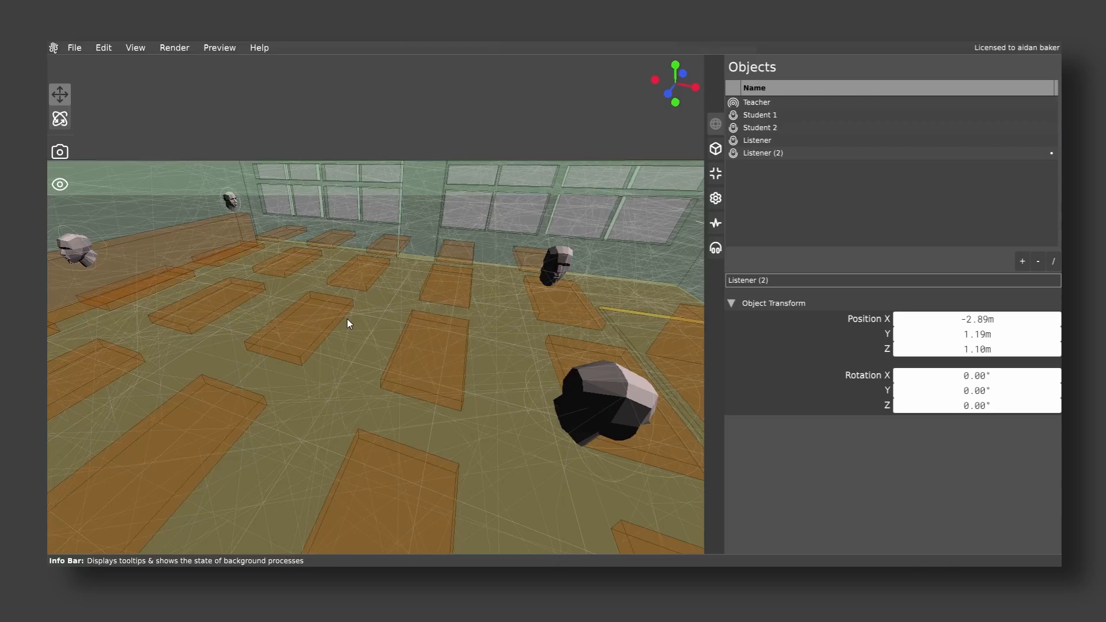
pyautogui.scroll(-8, 347, 320)
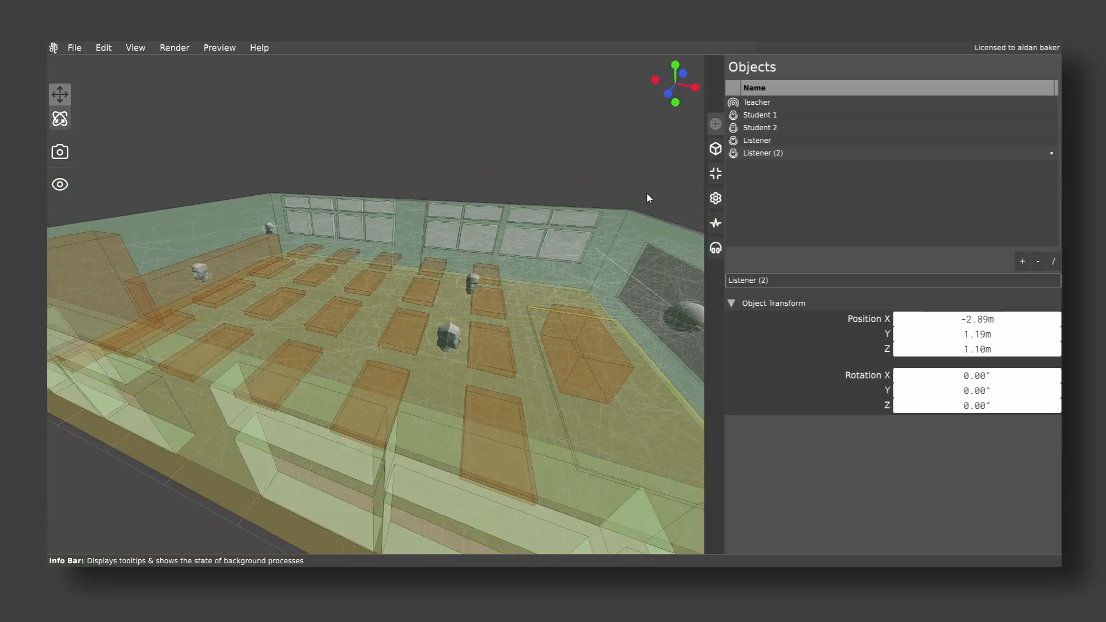
# Render the impulse responses for Student 1, Student 2, Listener and Listener (2) at 48.0 kHz and open the outputs.
pyautogui.click(716, 199)
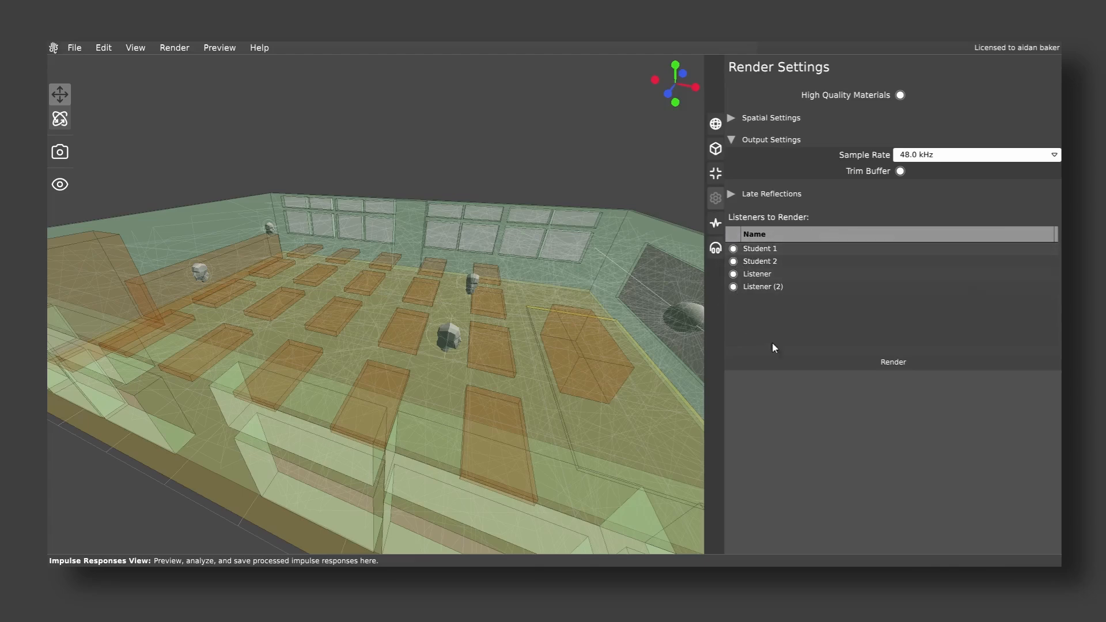
pyautogui.click(779, 362)
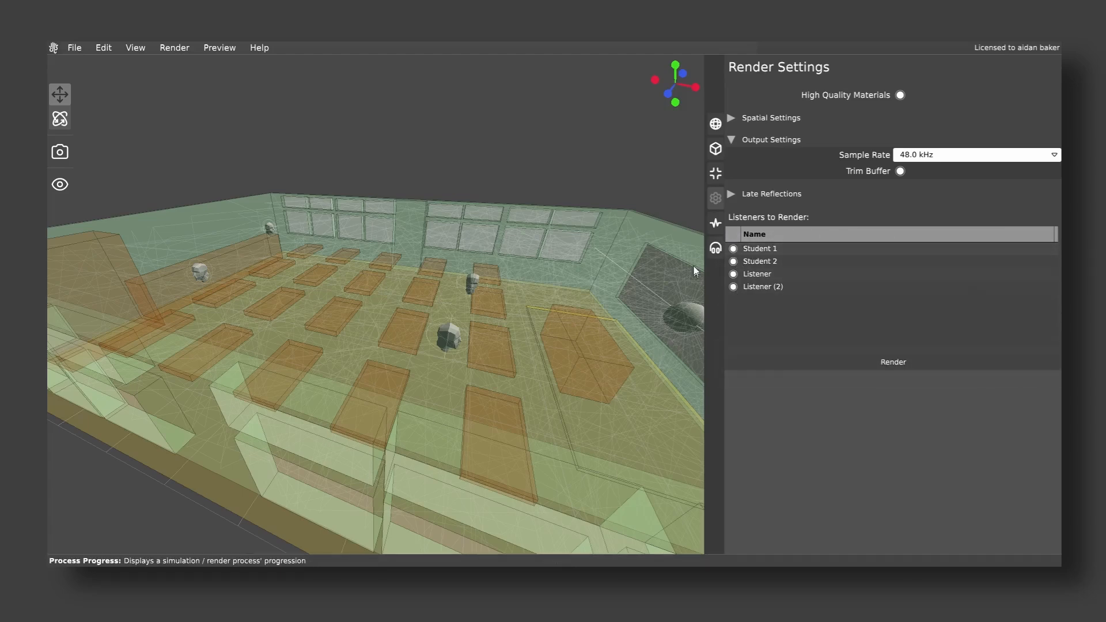
pyautogui.click(716, 226)
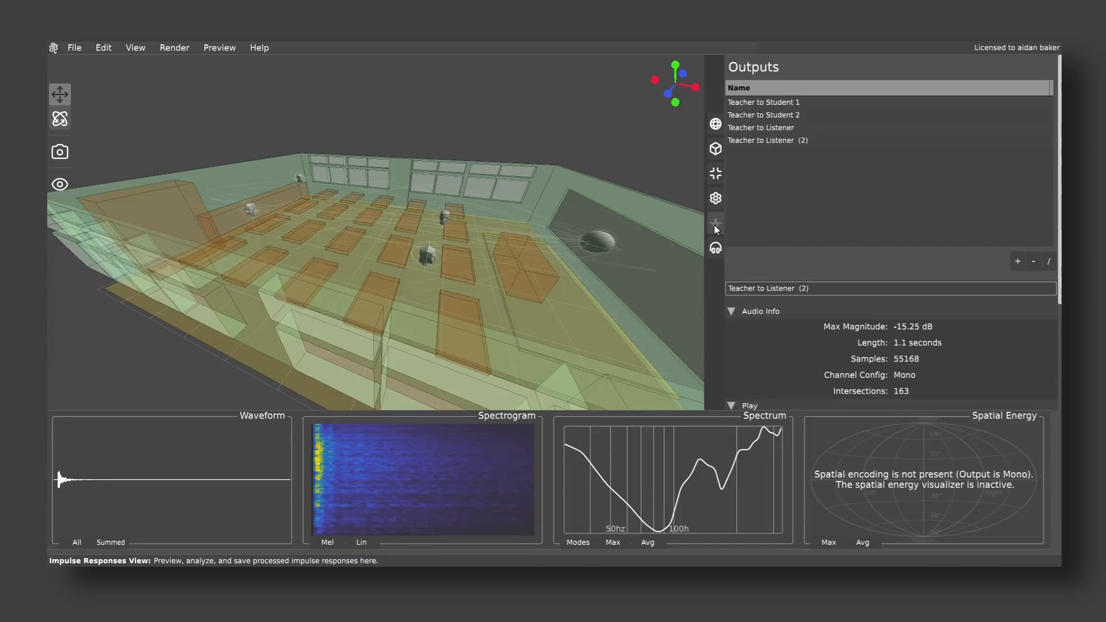
# Compare the outputs from Teacher to Student 2, Listener and Listener (2), briefly viewing the classroom in orthographic projection.
pyautogui.click(769, 115)
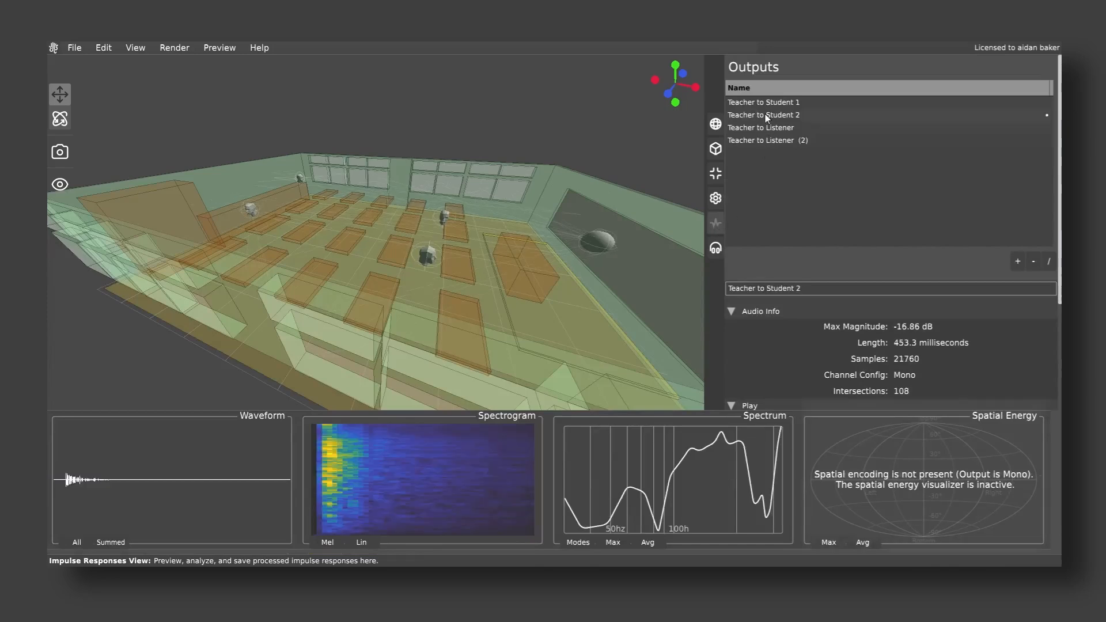
pyautogui.click(771, 128)
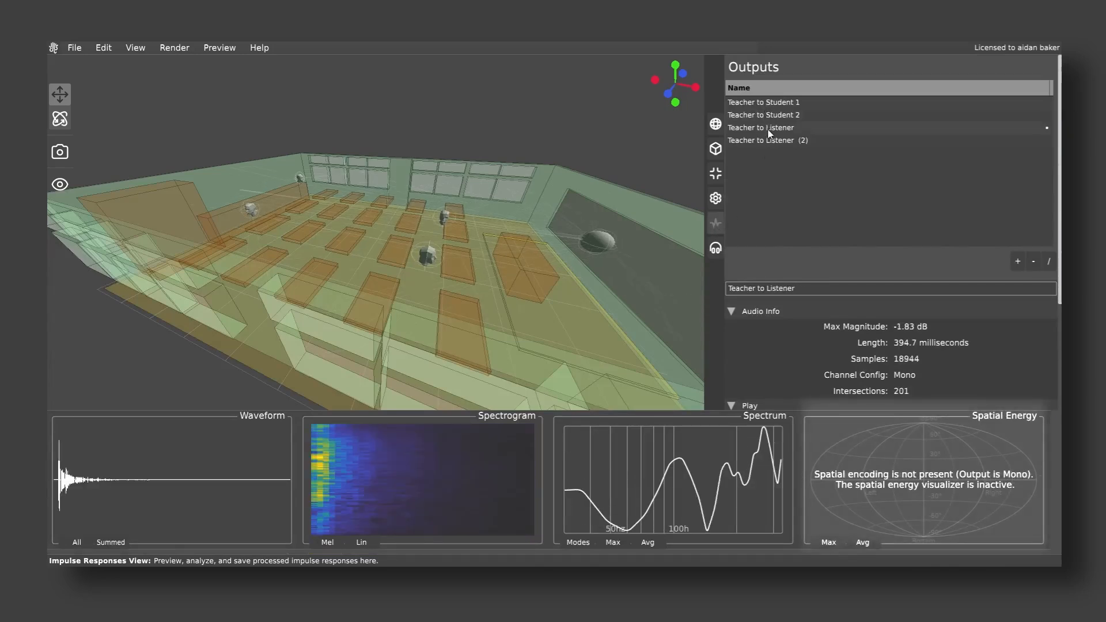
pyautogui.click(772, 141)
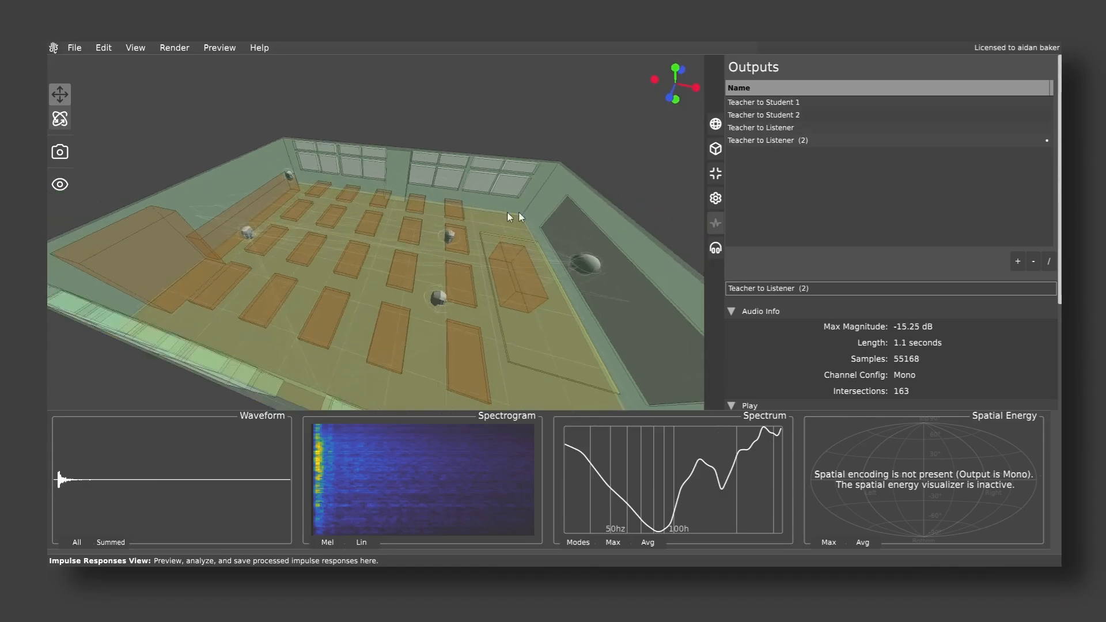
pyautogui.click(64, 153)
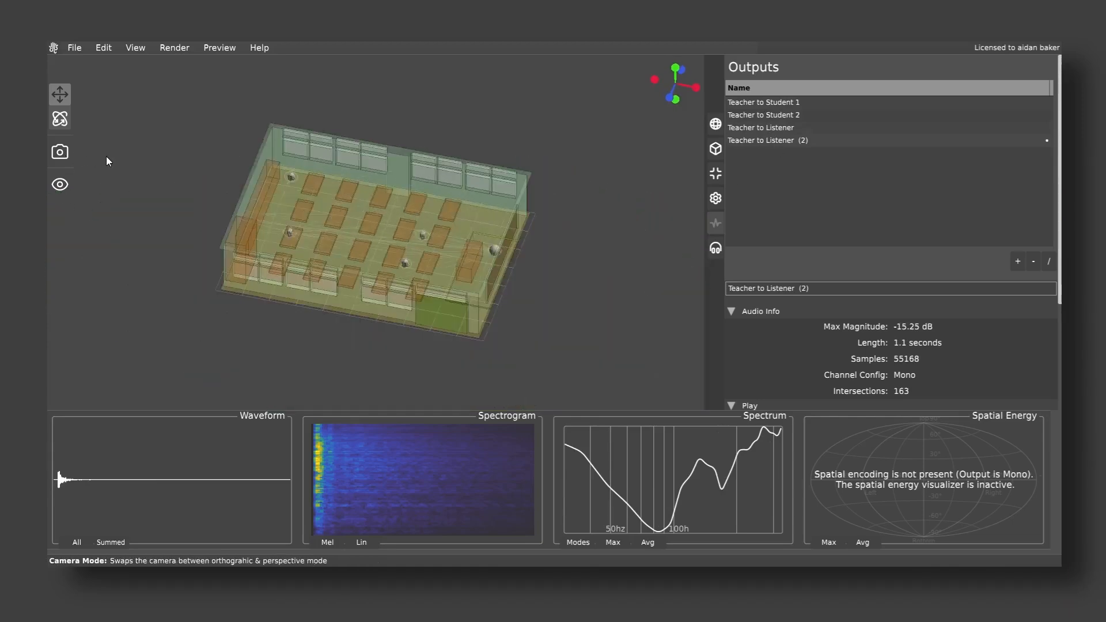
pyautogui.click(58, 151)
# Examine the batch save settings and the available normalization methods, keeping Absolute peak.
pyautogui.scroll(-5, 875, 356)
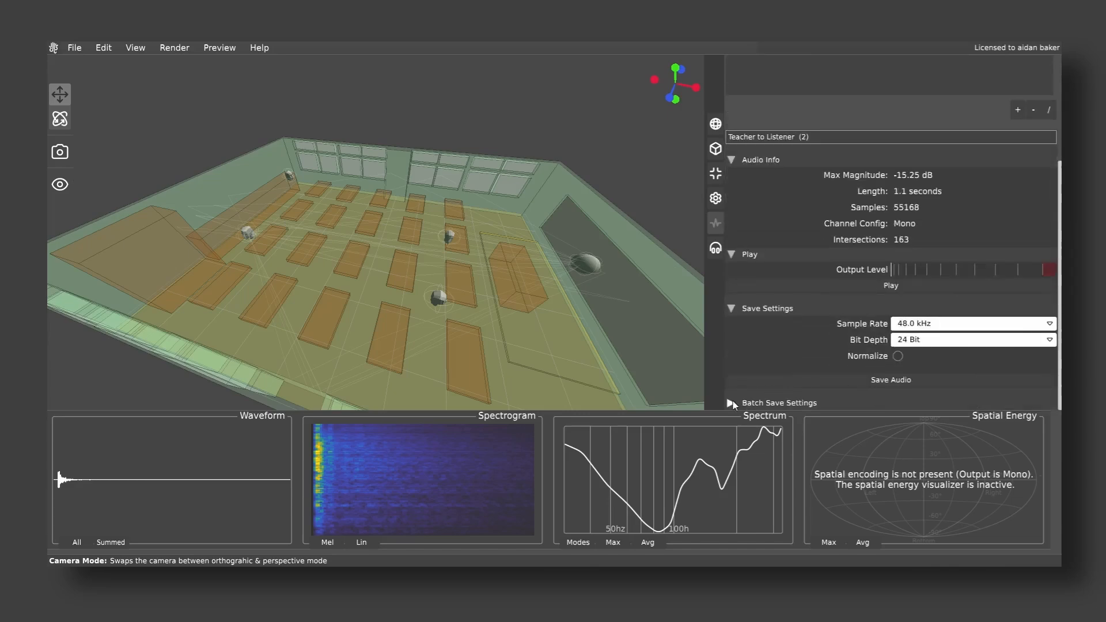
pyautogui.click(758, 402)
pyautogui.scroll(-3, 758, 395)
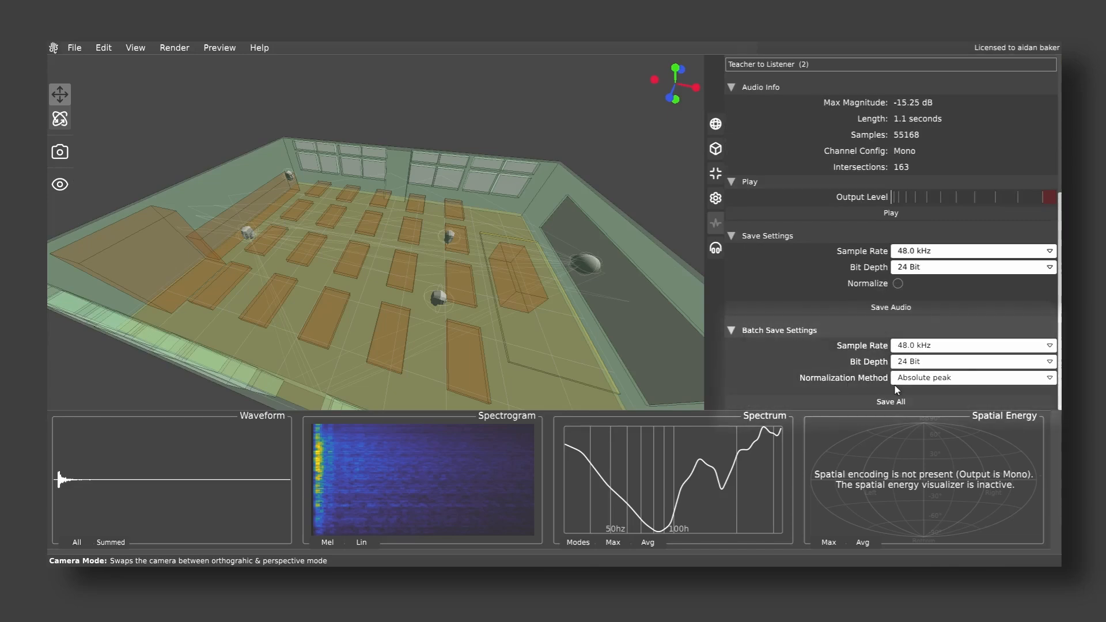
pyautogui.click(909, 380)
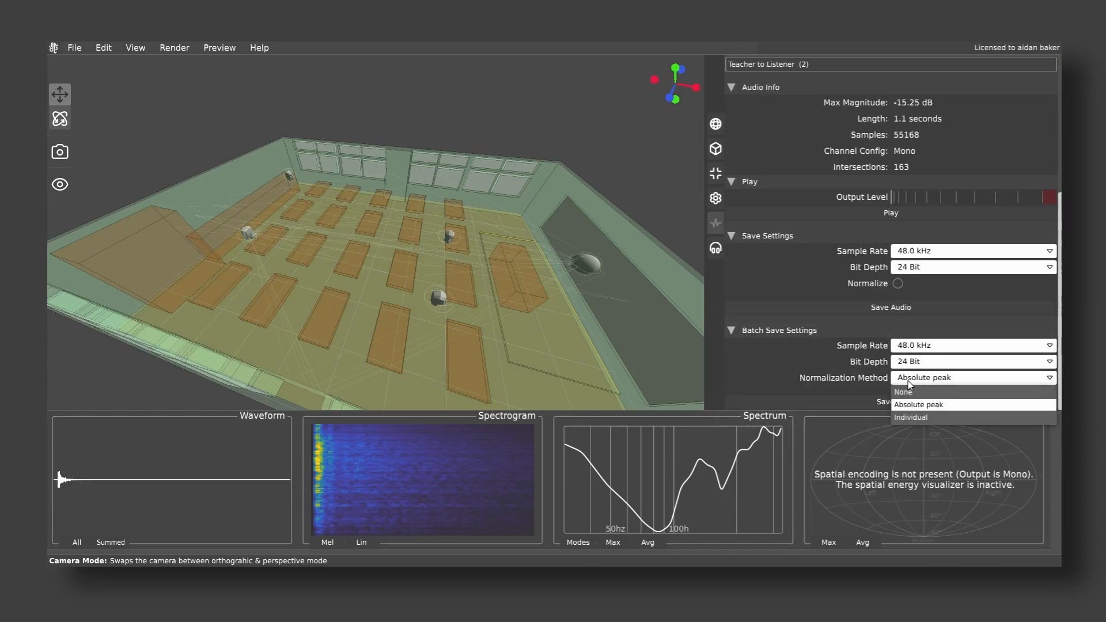
pyautogui.click(908, 382)
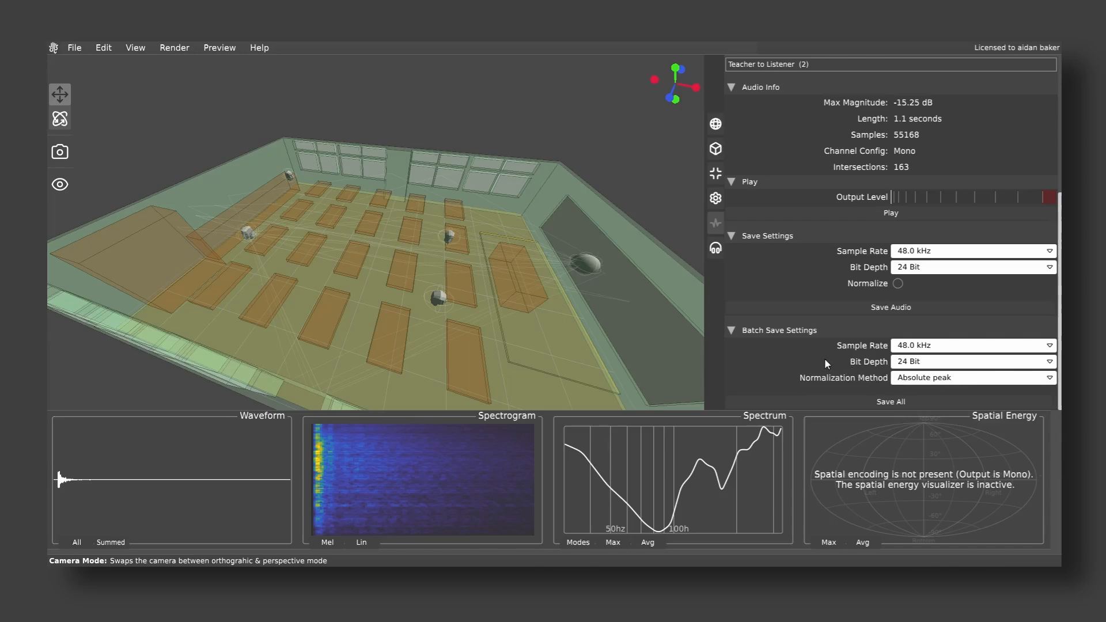
pyautogui.click(903, 384)
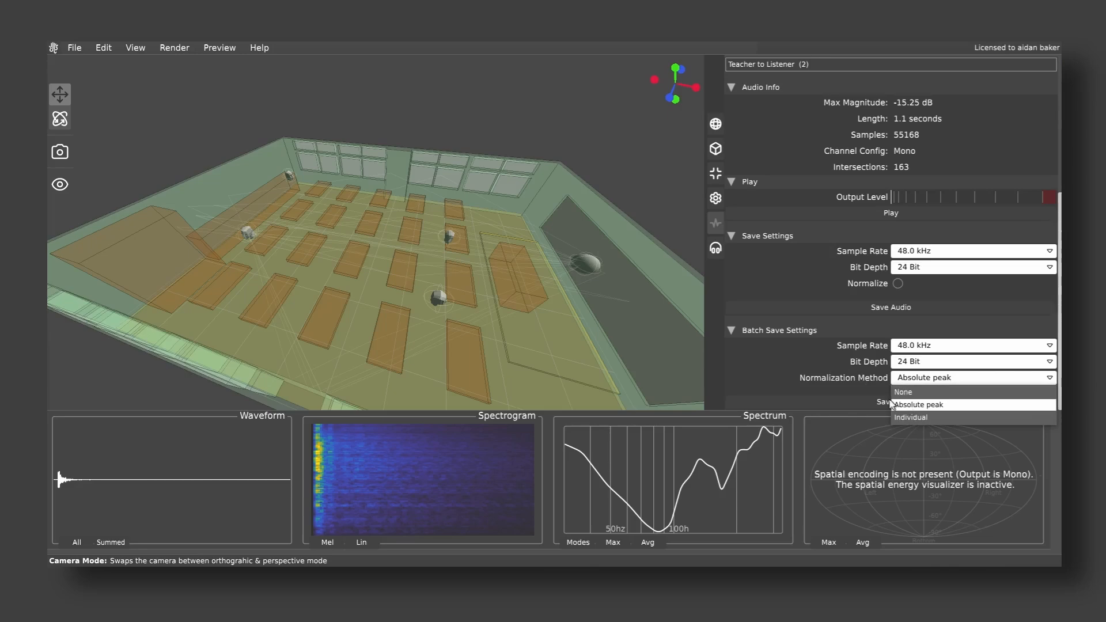
pyautogui.click(861, 387)
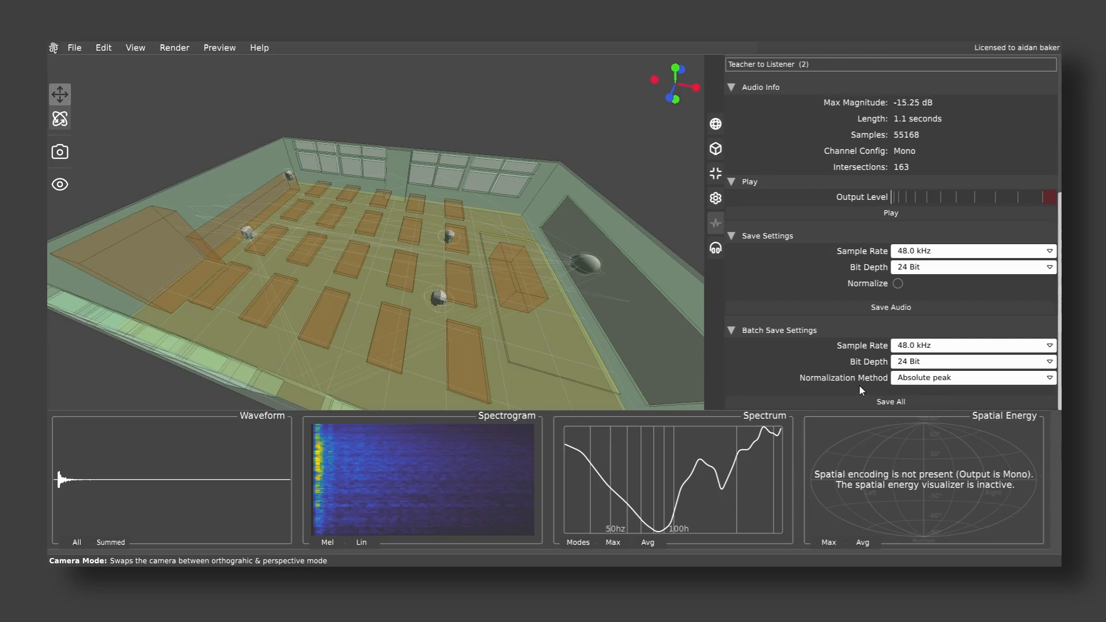